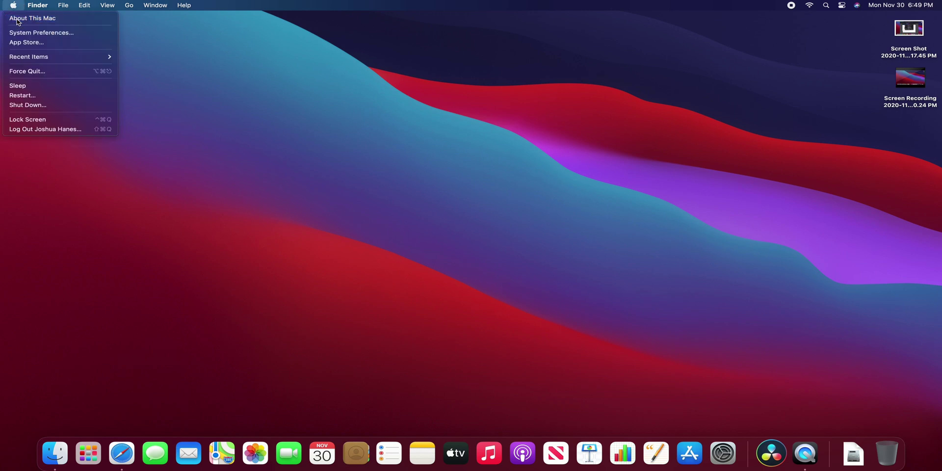
Check About This Mac's Storage and Displays details, then return to the Big Sur Overview.
left_click(47, 19)
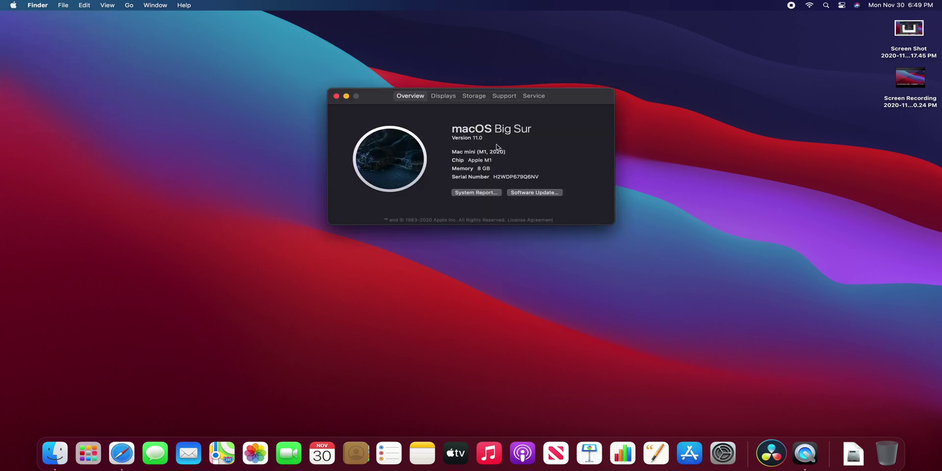
left_click(474, 95)
left_click(444, 95)
left_click(416, 98)
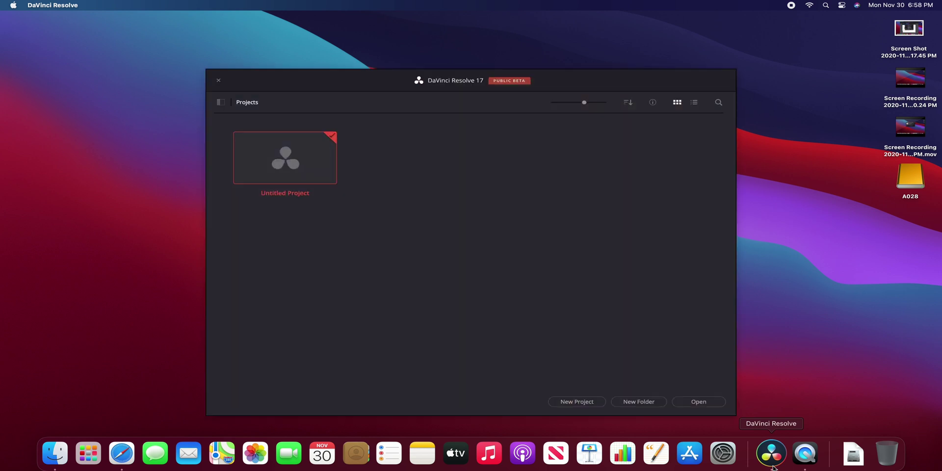
Open the Untitled Project, add the BRAW clip to the Media Pool, and lower system volume.
double_click(323, 167)
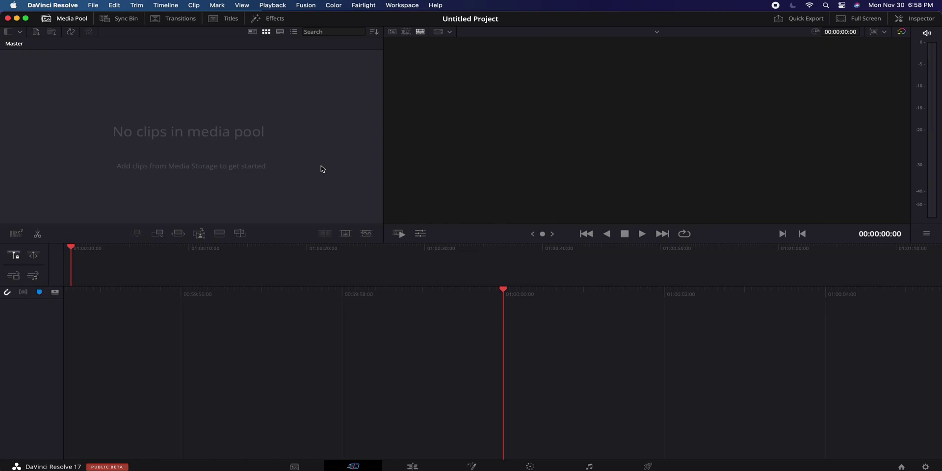
left_click(41, 75)
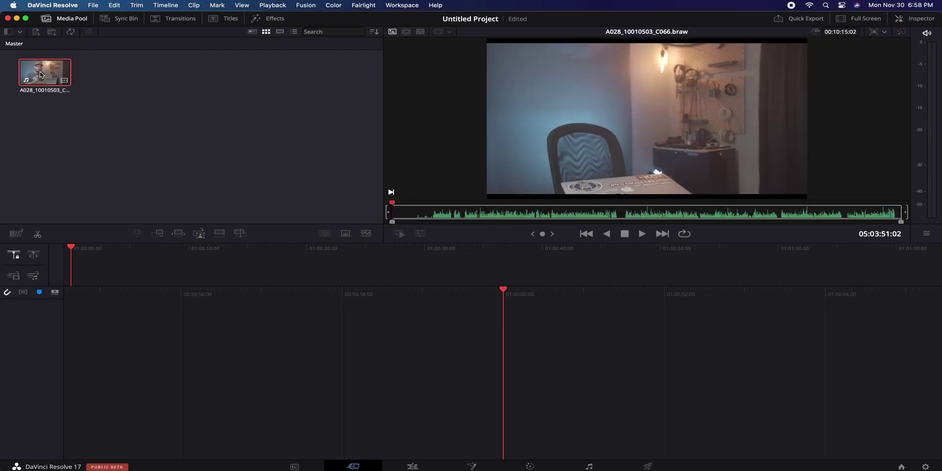
key("XF86AudioLowerVolume")
key("XF86AudioLowerVolume")
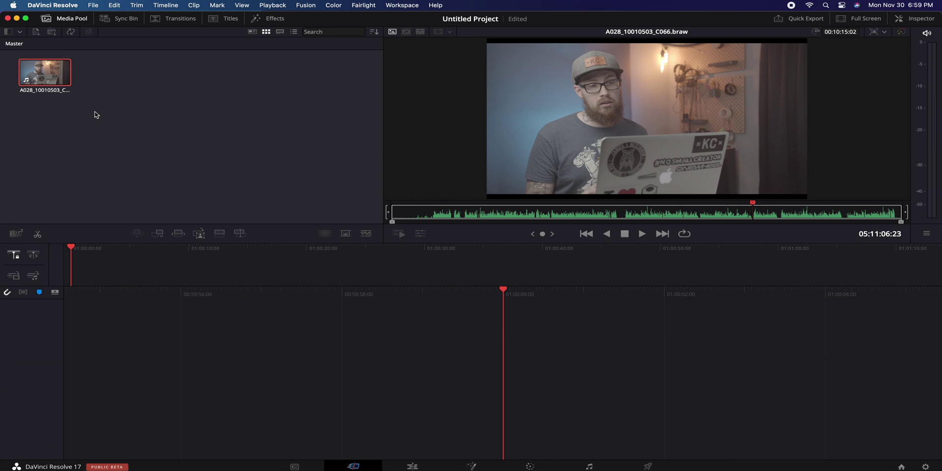
Create Timeline 1 from the BRAW clip and play it back from about 01:00:32.
left_click_drag(53, 81, 134, 311)
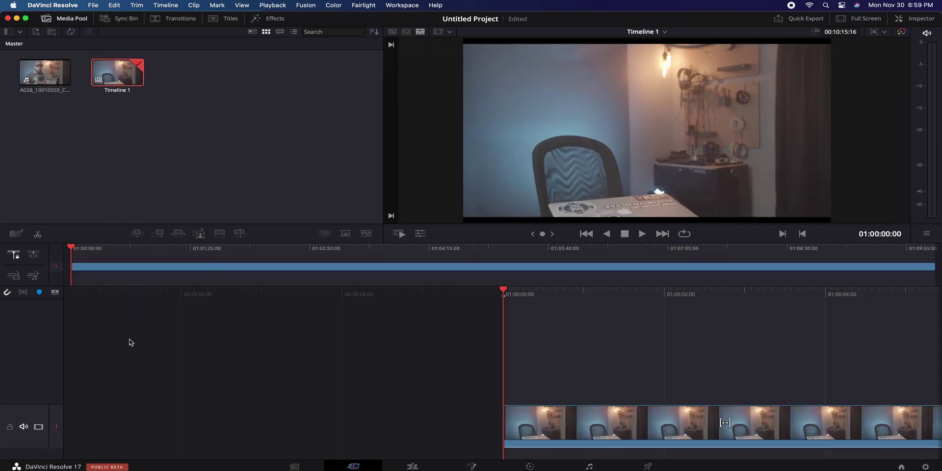
left_click(412, 466)
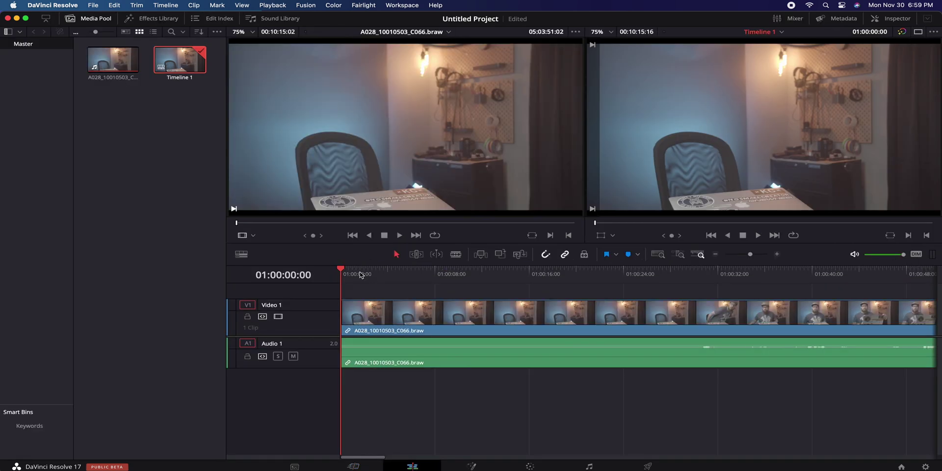
key("space")
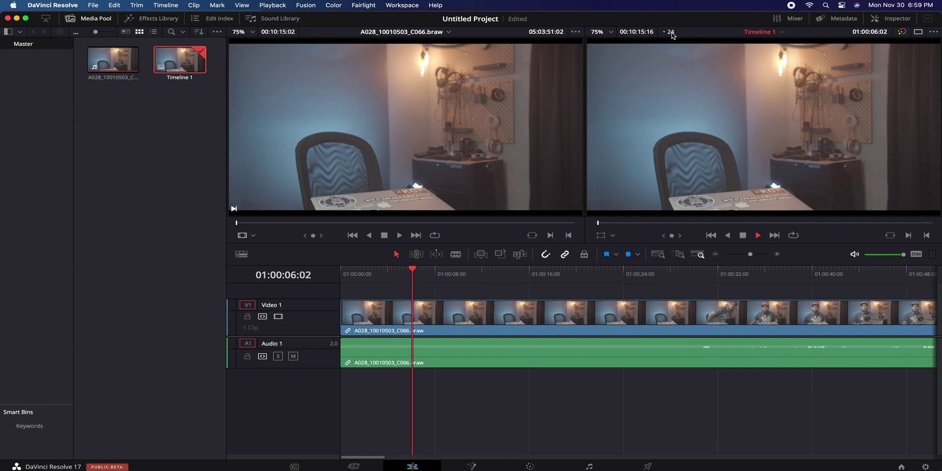
key("space")
left_click_drag(560, 279, 723, 288)
key("space")
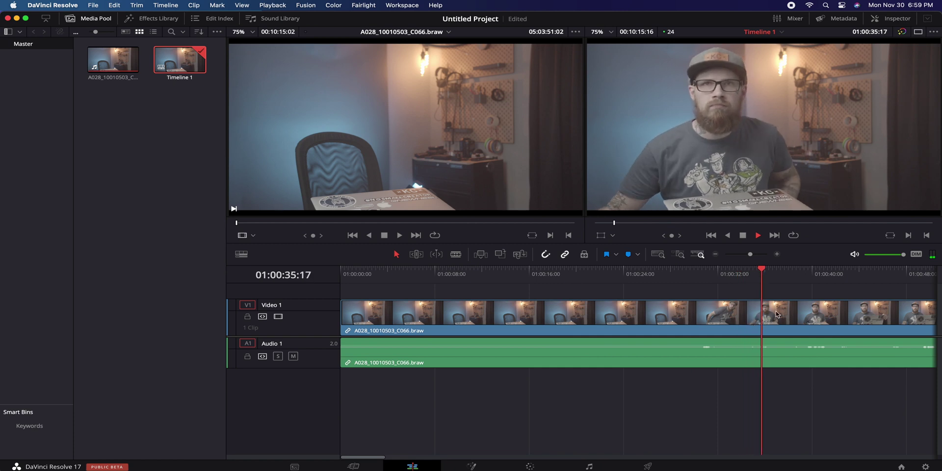
Blade the clip at about 01:00:37 and 01:00:45.
key("b")
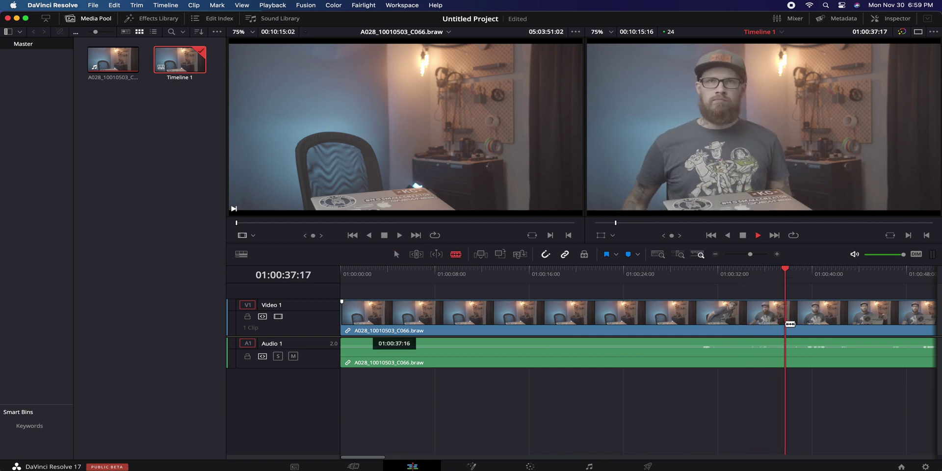
left_click(787, 311)
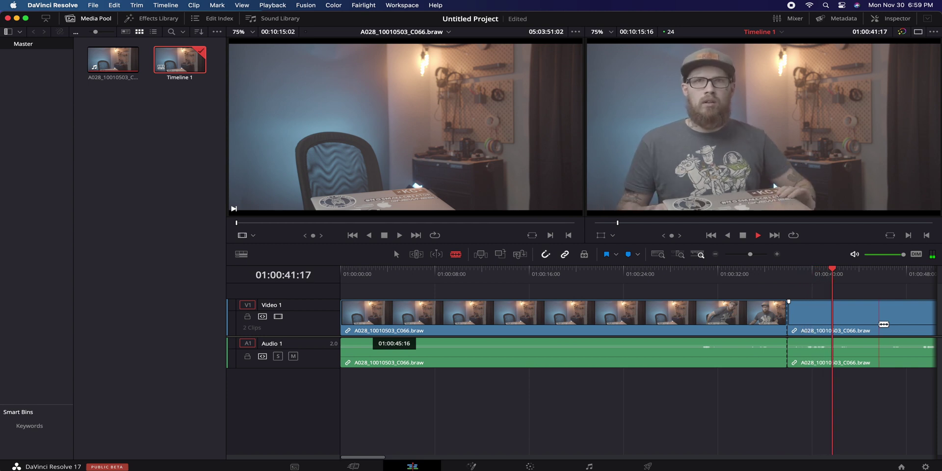
left_click(879, 316)
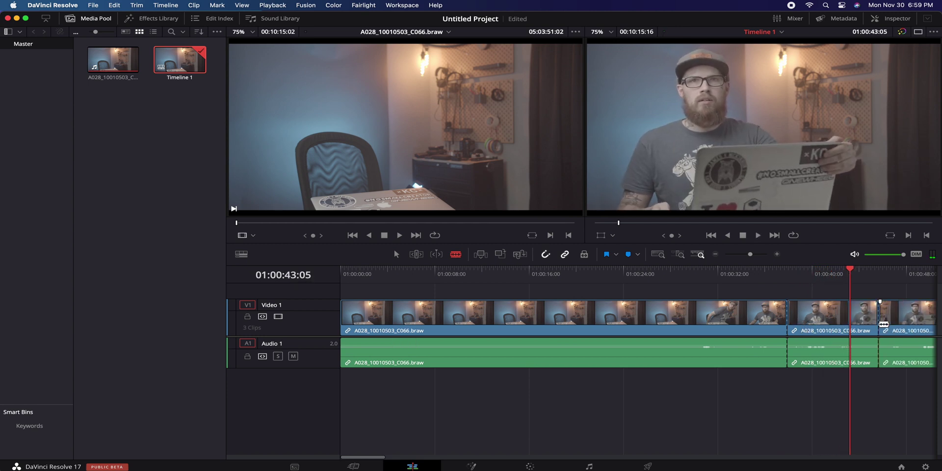
scroll(834, 322, "right", 5)
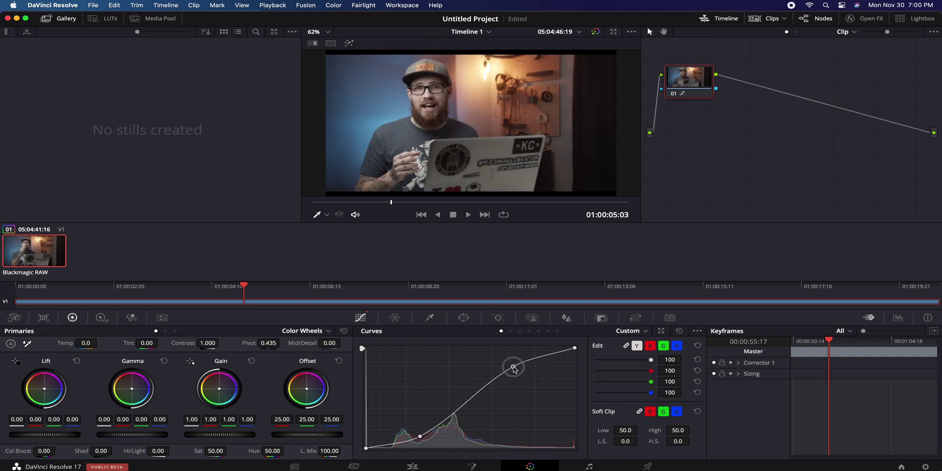
Nudge the shadow point of the custom contrast curve.
mouse_move(420, 438)
left_mouse_down()
mouse_move(415, 429)
mouse_move(422, 436)
left_mouse_up()
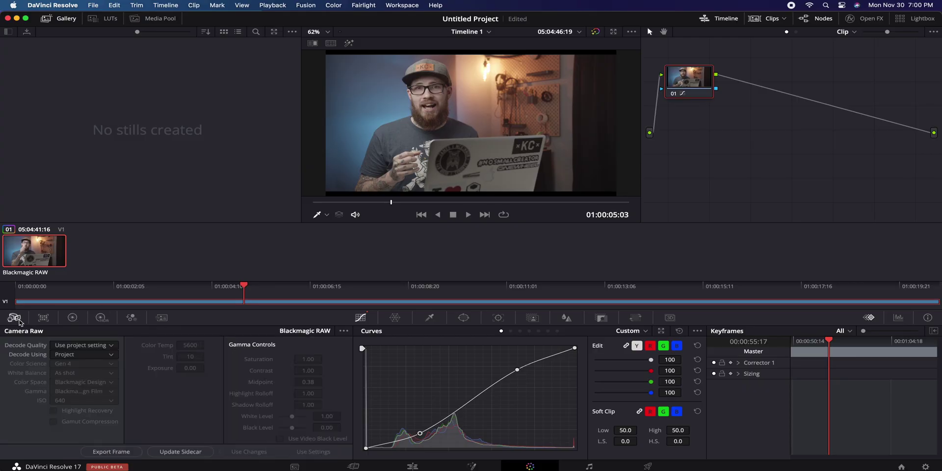
Switch raw decoding to Clip, enable Highlight Recovery, and boost Saturation to 1.42.
left_click(93, 355)
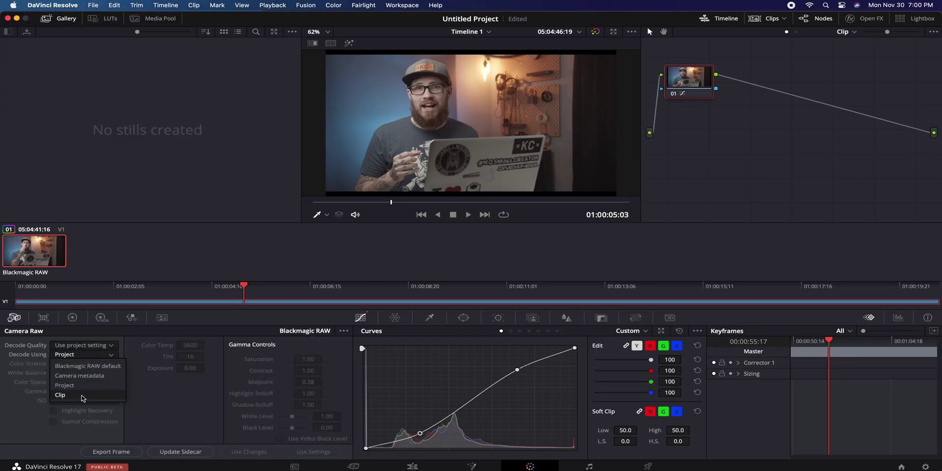
left_click(82, 397)
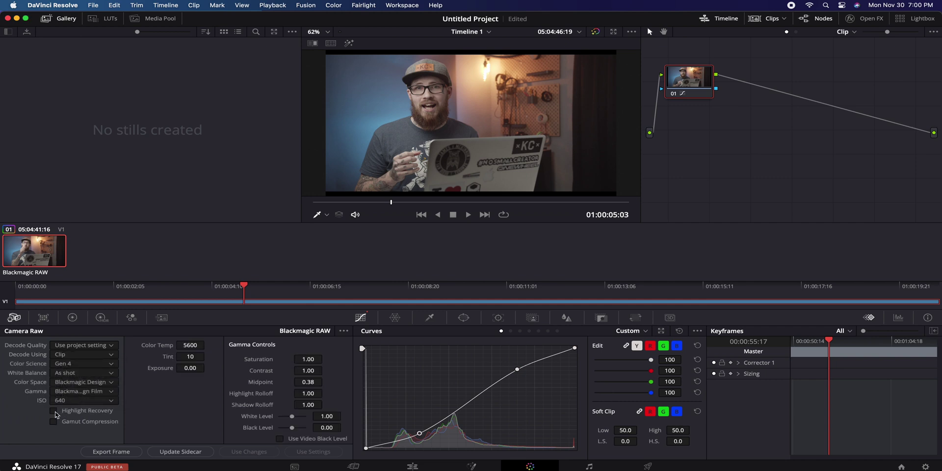
left_click(54, 411)
left_click_drag(308, 359, 332, 417)
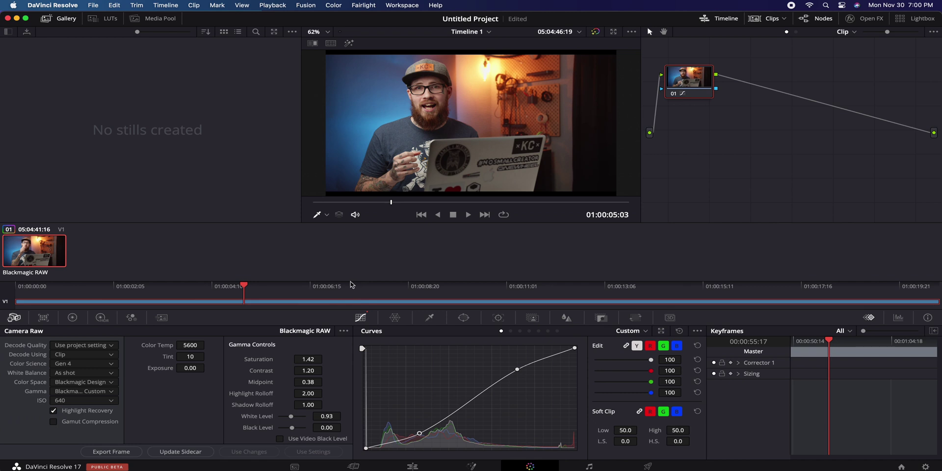
Add serial node 02 with the Film Looks Rec709 Kodak 2383 D60 LUT, then show Magic Mask.
left_click(106, 20)
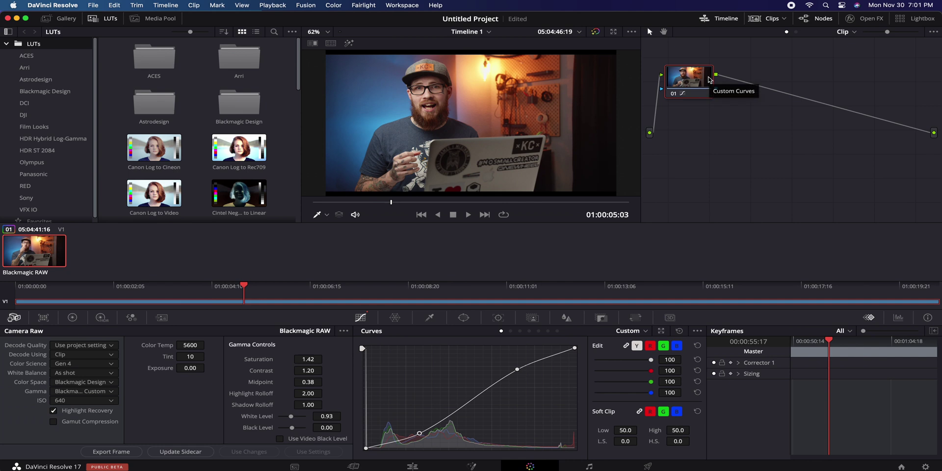
key("alt+s")
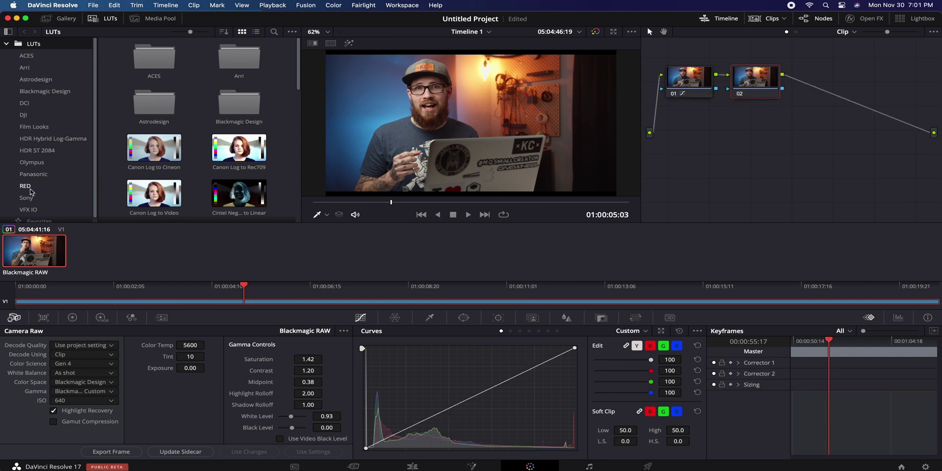
left_click(34, 126)
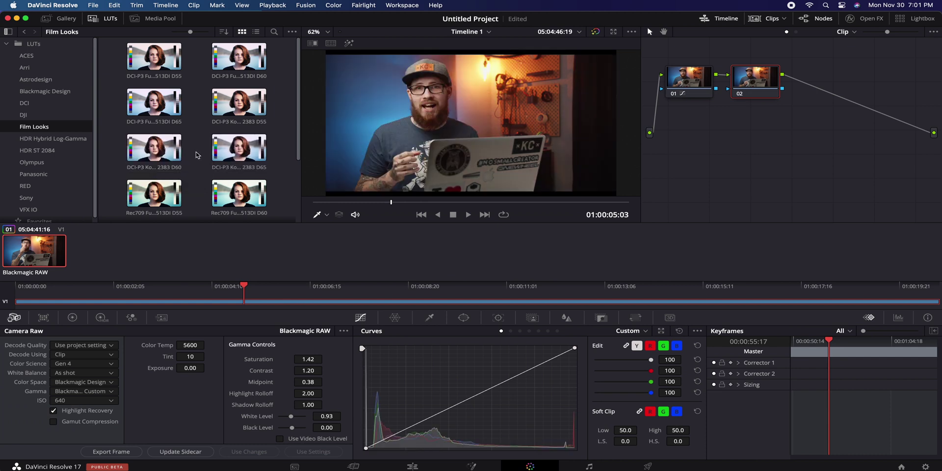
scroll(196, 155, "down", 3)
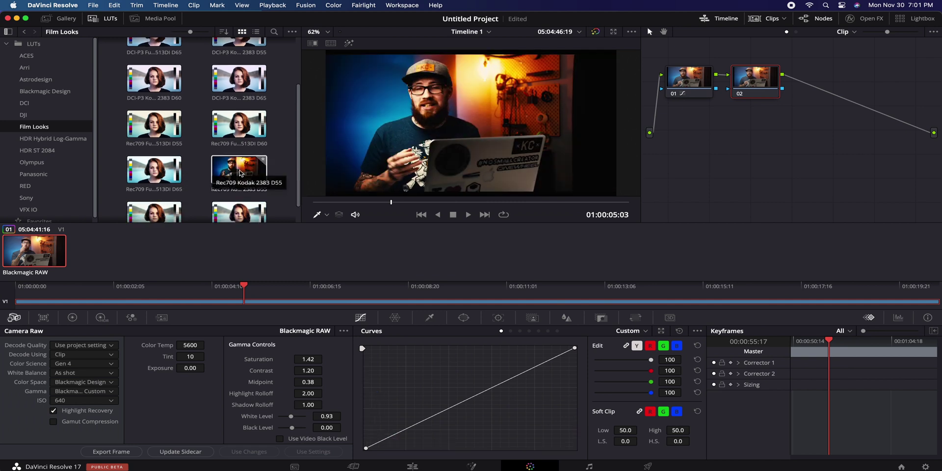
scroll(223, 173, "down", 1)
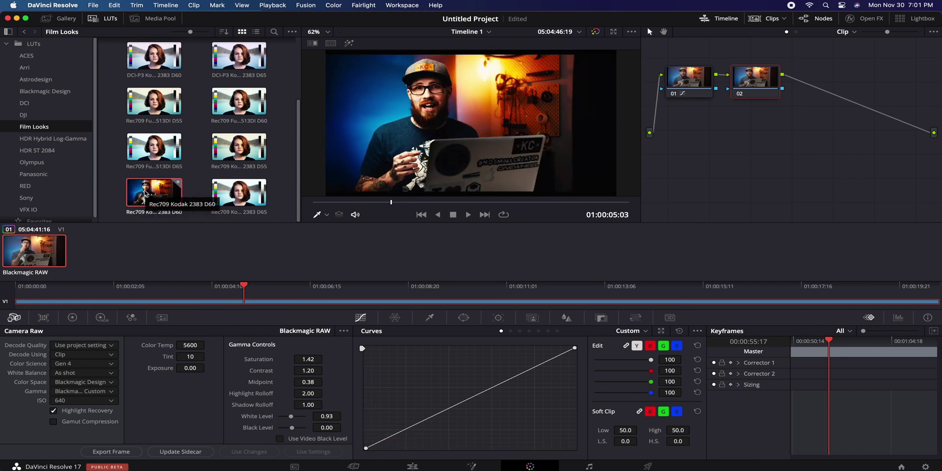
double_click(144, 195)
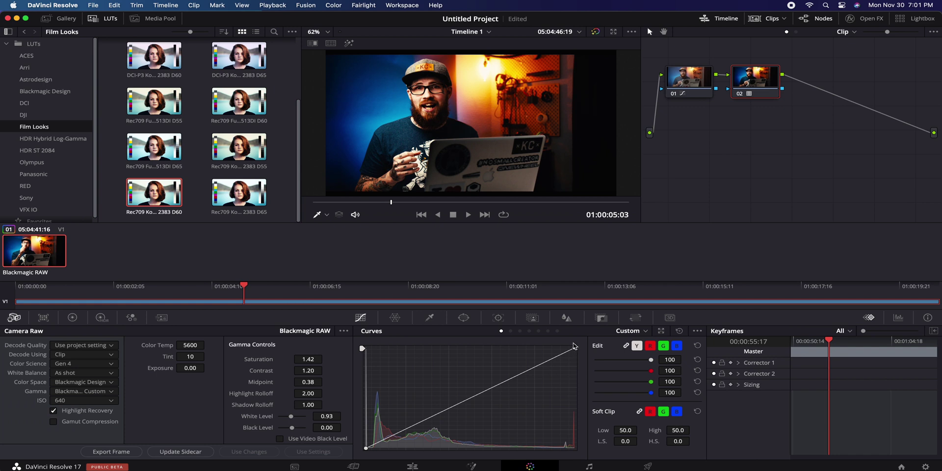
left_click(535, 318)
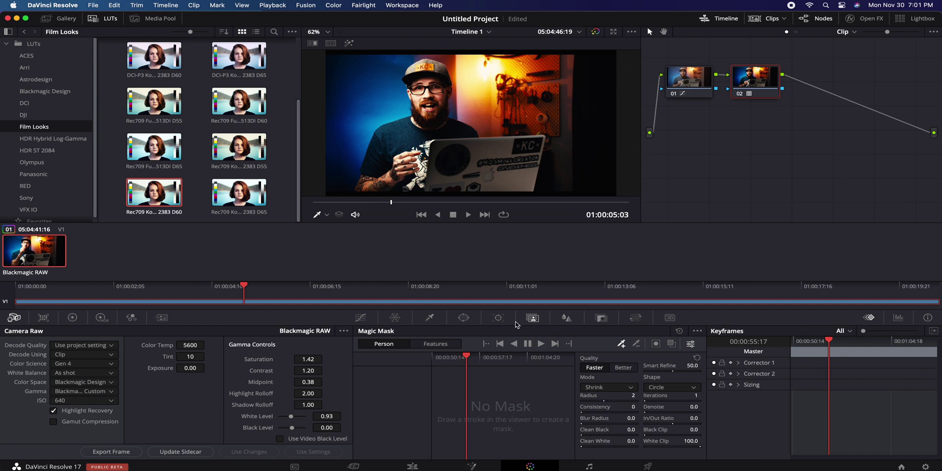
Give node 02 a large inverted circle window, feathered to 19.61 softness and nudged left.
left_click(461, 318)
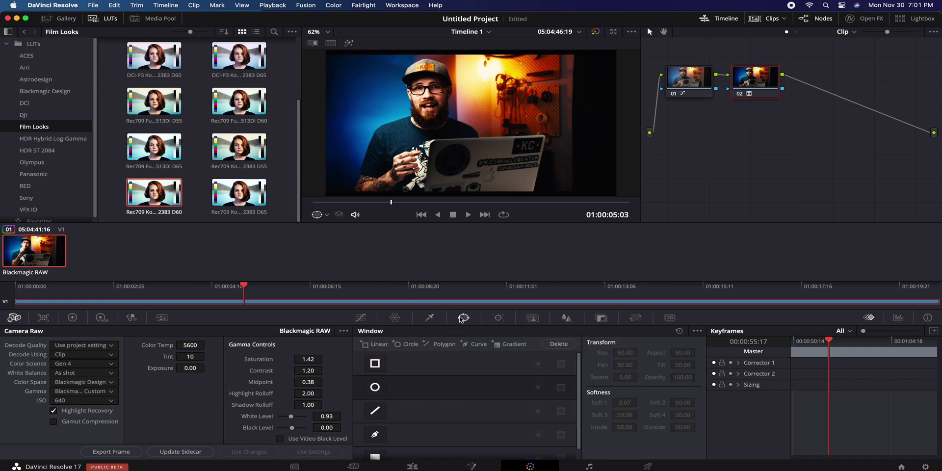
left_click(406, 344)
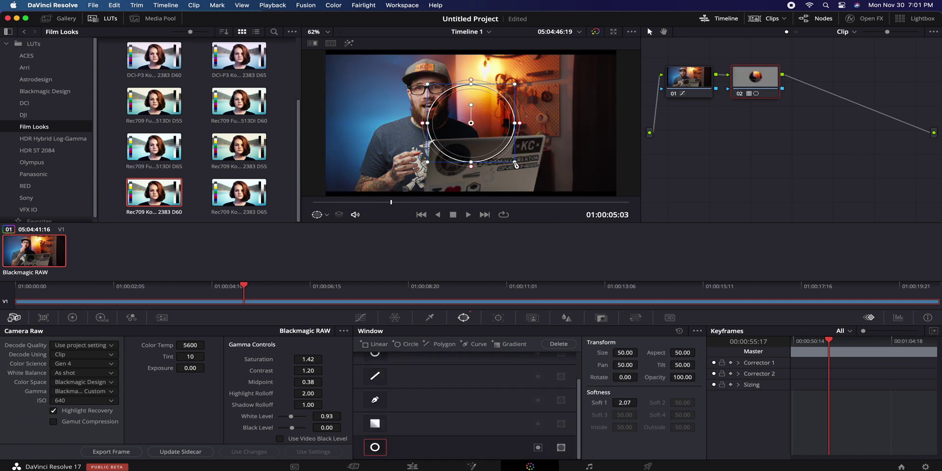
left_click_drag(516, 164, 587, 201)
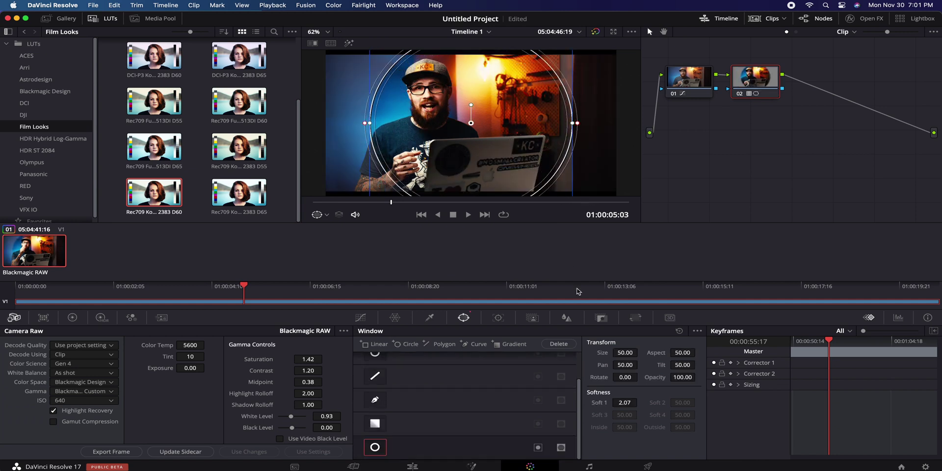
left_click(538, 448)
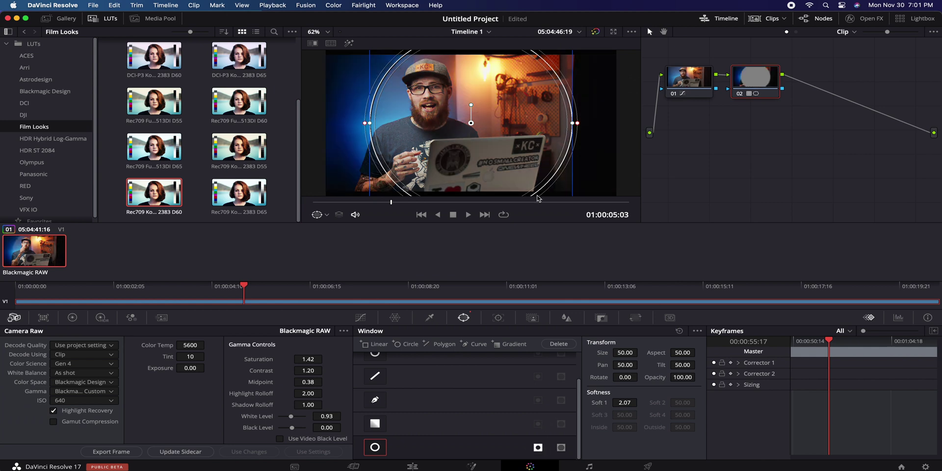
left_click_drag(578, 124, 621, 127)
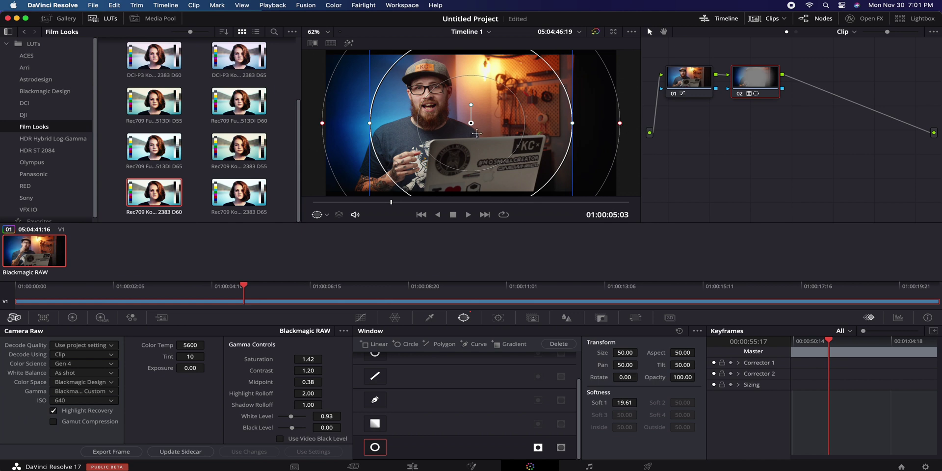
left_click_drag(472, 123, 458, 121)
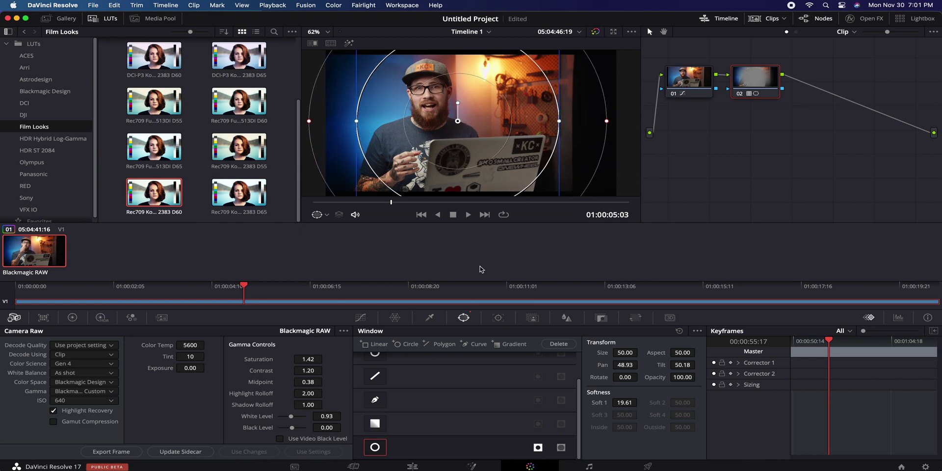
Play Timeline 1 on the Edit page from the start, then park the playhead at 01:00:10:03.
left_click(418, 466)
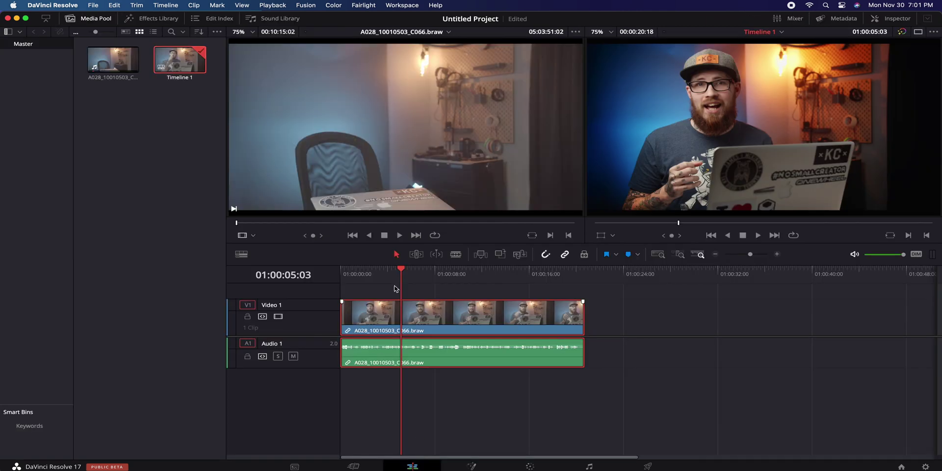
left_click_drag(397, 278, 342, 277)
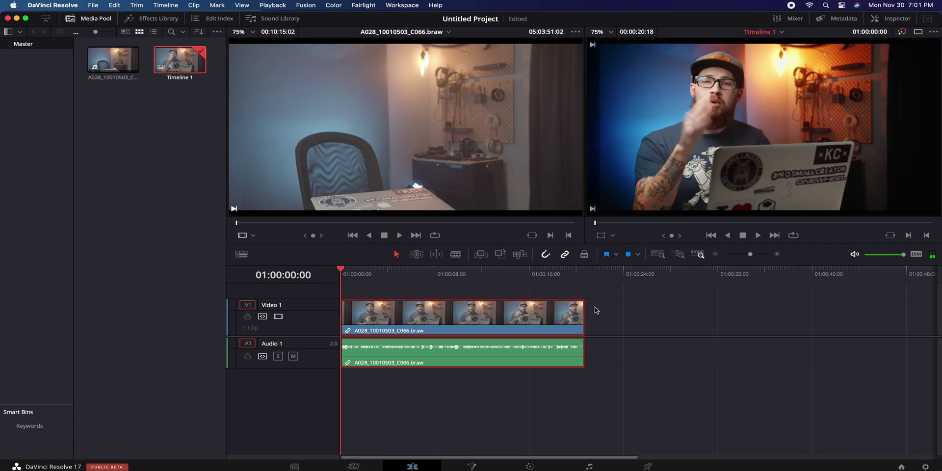
key("space")
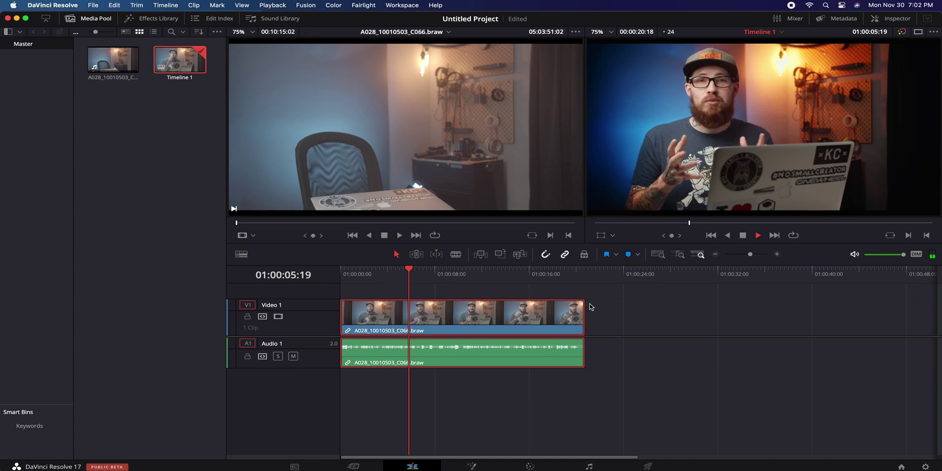
key("space")
left_click(448, 275)
left_click_drag(447, 276, 461, 275)
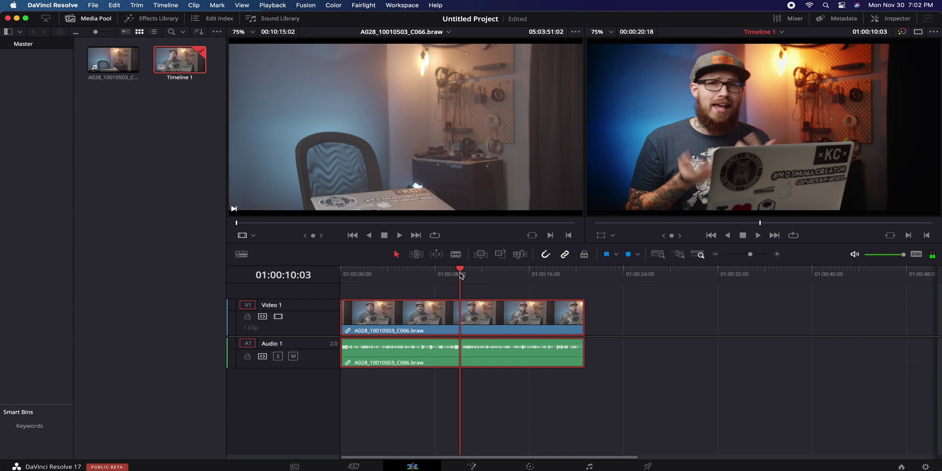
Create a new 3840 x 2160 Ultra HD timeline from the Media Pool list view.
left_click(153, 32)
scroll(163, 69, "right", 10)
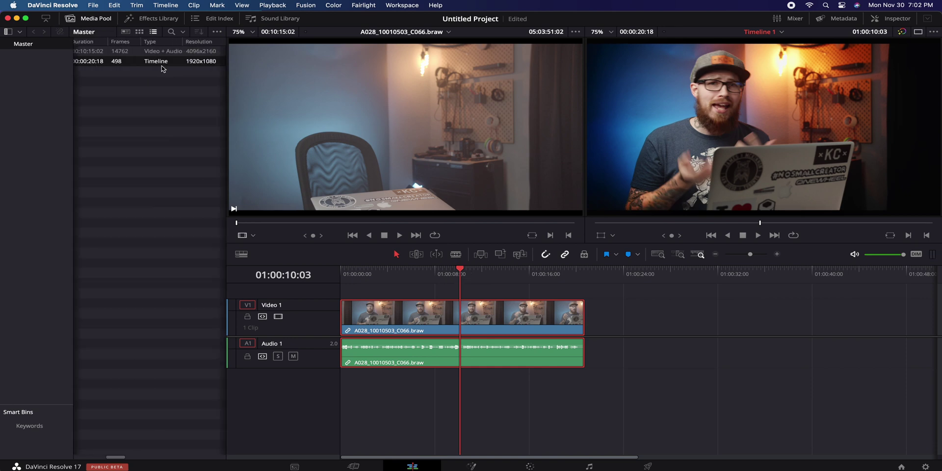
scroll(171, 69, "left", 10)
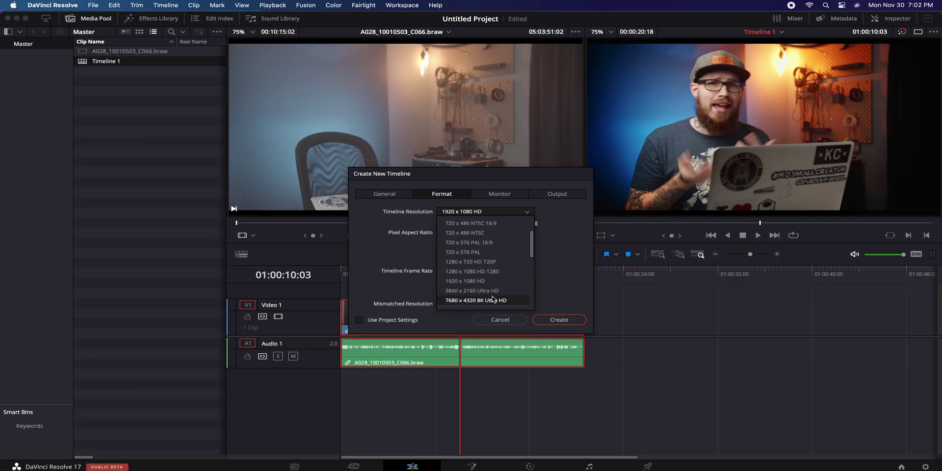
left_click(488, 291)
left_click(557, 320)
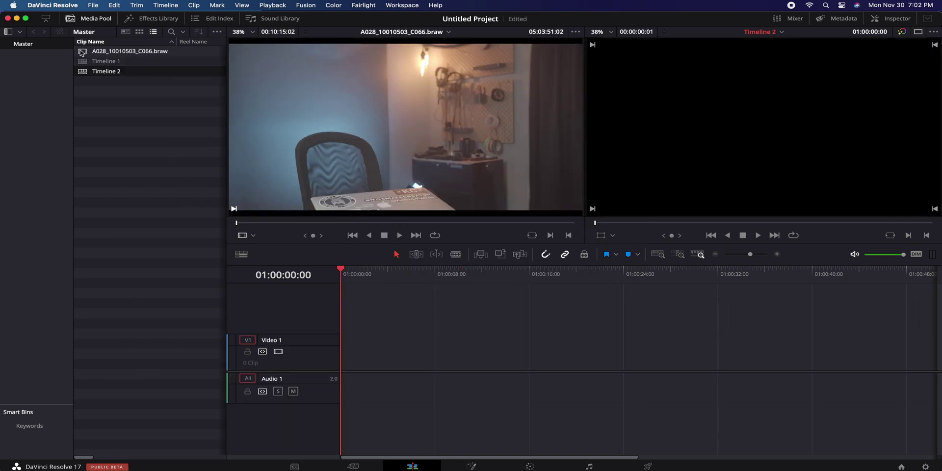
Insert the BRAW clip into Timeline 2 at 01:00:00:00 and play it back.
double_click(84, 63)
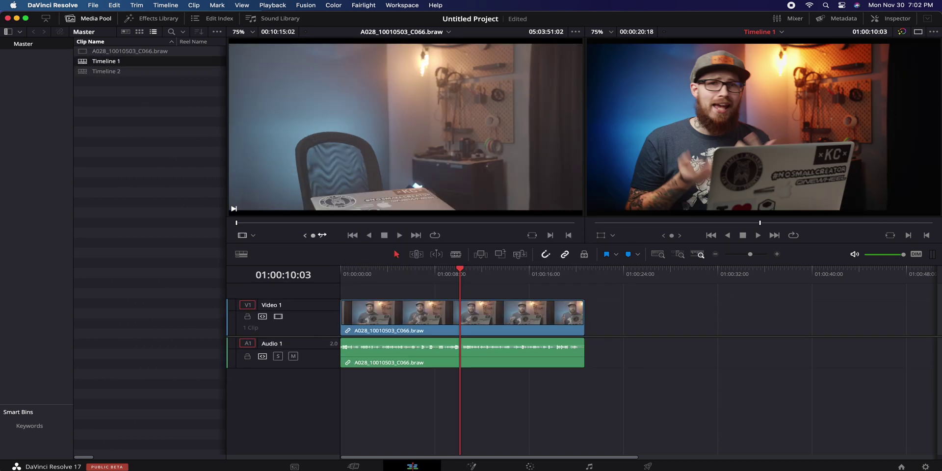
left_click(407, 308)
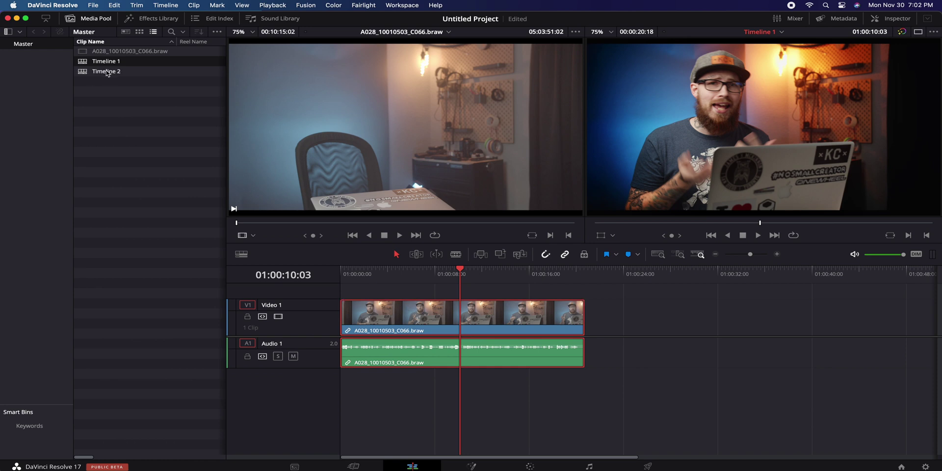
left_click(108, 73)
double_click(83, 73)
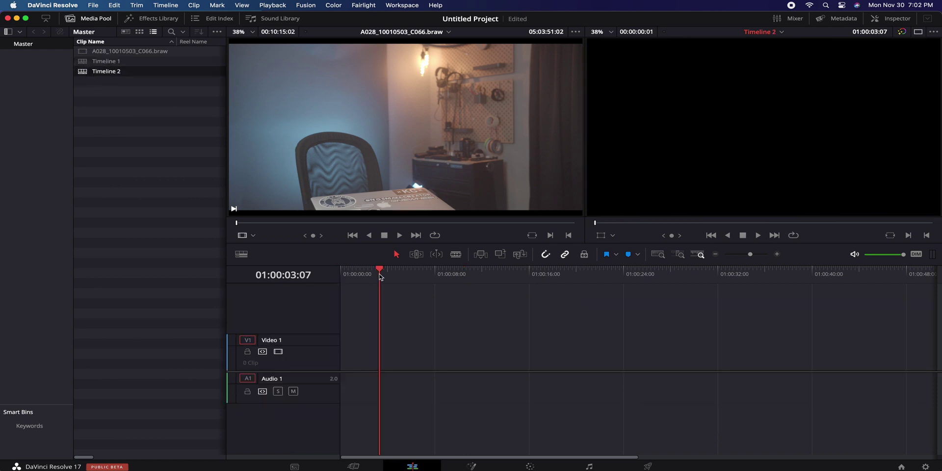
key("F9")
left_click_drag(414, 362, 374, 362)
key("Home")
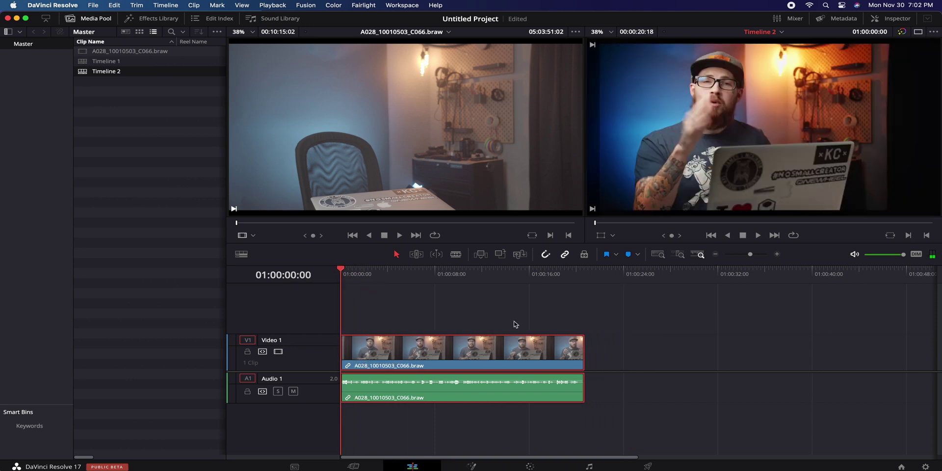
key("space")
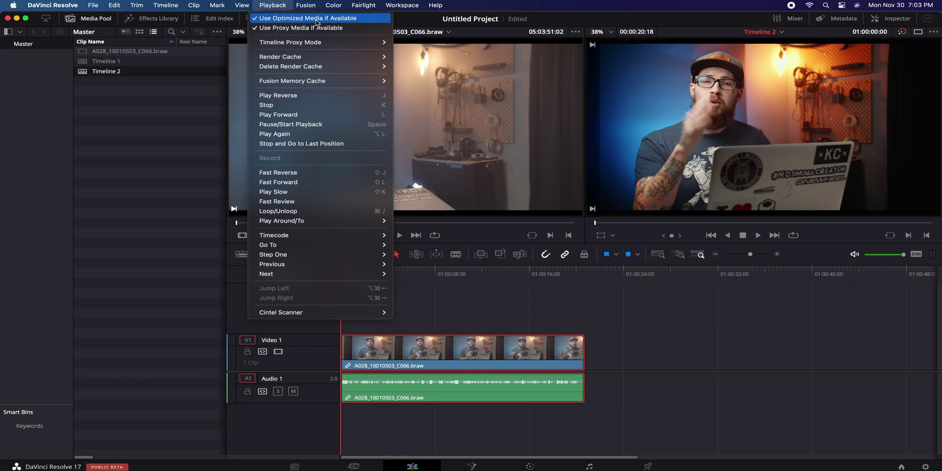
Review the Playback menu's Render Cache and Timeline Proxy Mode options, closing it unchanged.
mouse_move(316, 59)
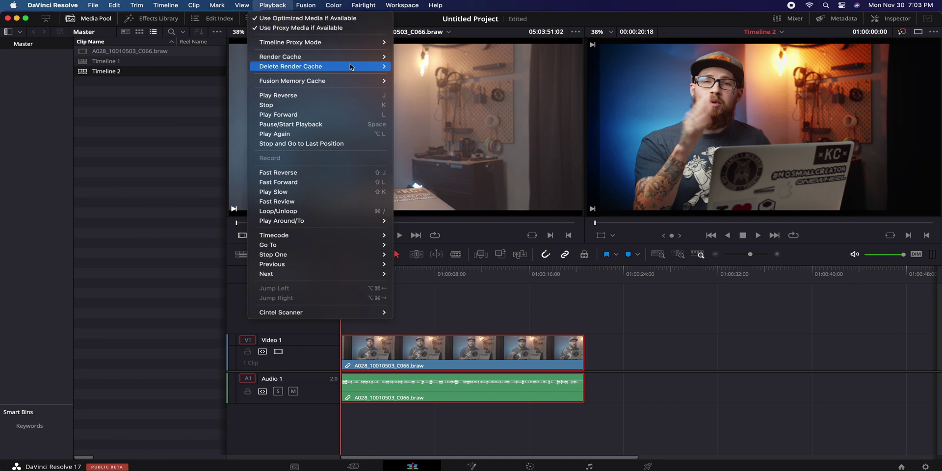
mouse_move(362, 45)
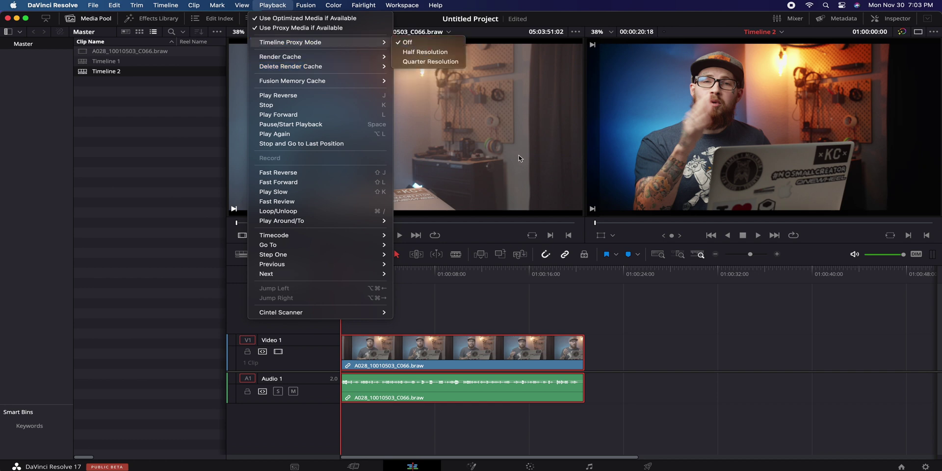
left_click(523, 177)
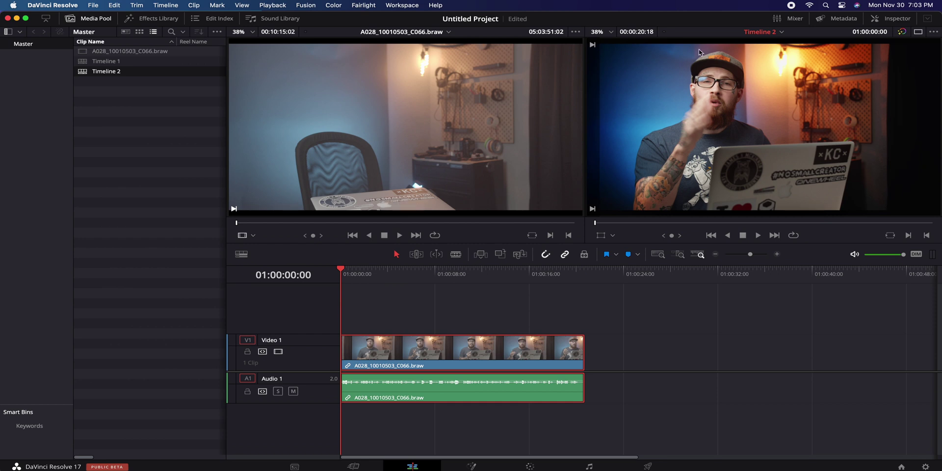
Play Timeline 2 in an enlarged single viewer to check smoothness, then shrink the viewer back.
left_click(922, 34)
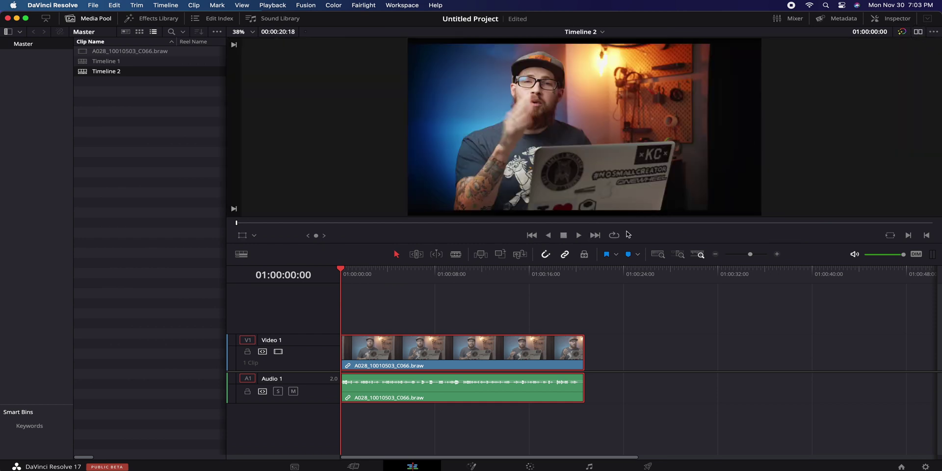
left_click_drag(628, 244, 634, 338)
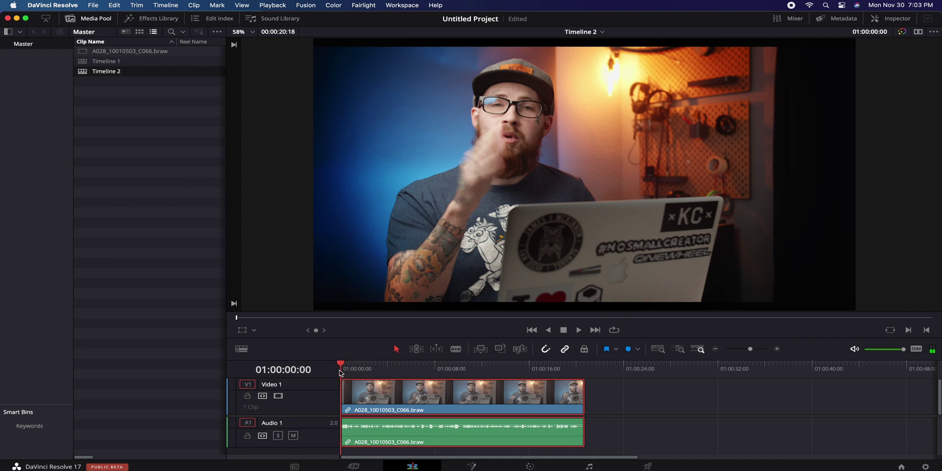
key("space")
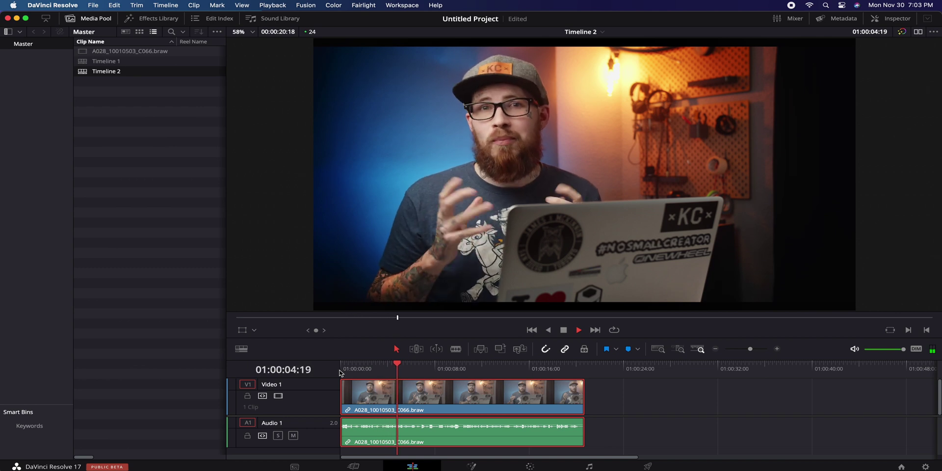
key("space")
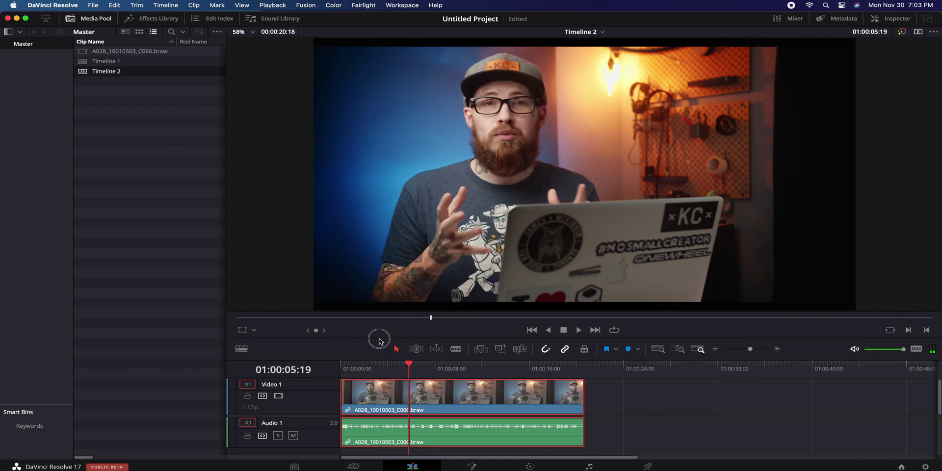
left_click_drag(377, 339, 358, 277)
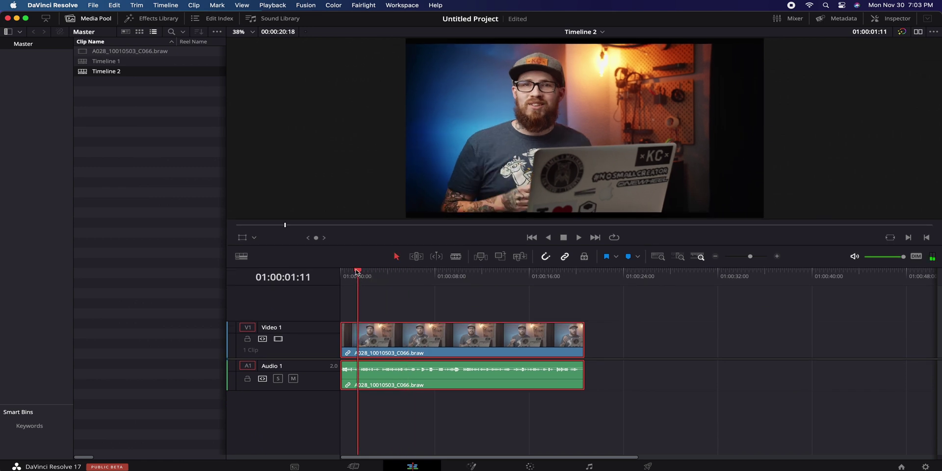
Place a Left Lower Third title on Video 2 above the start of the clip.
left_click(153, 20)
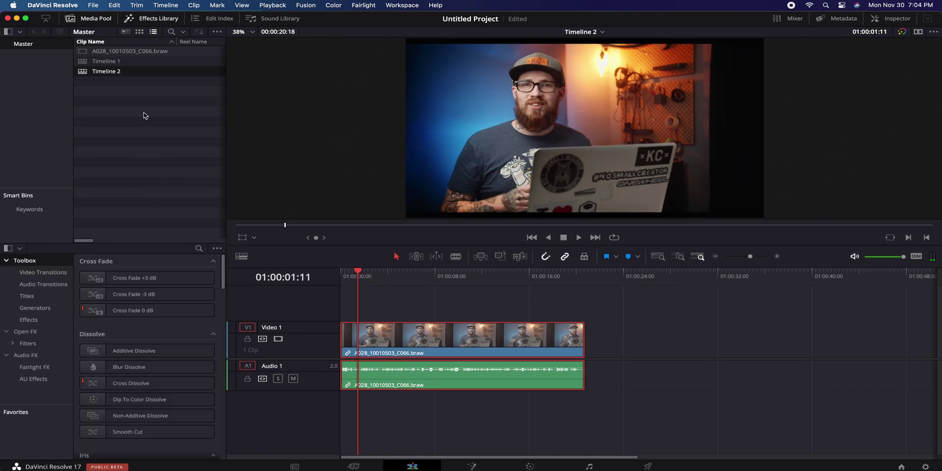
left_click(27, 296)
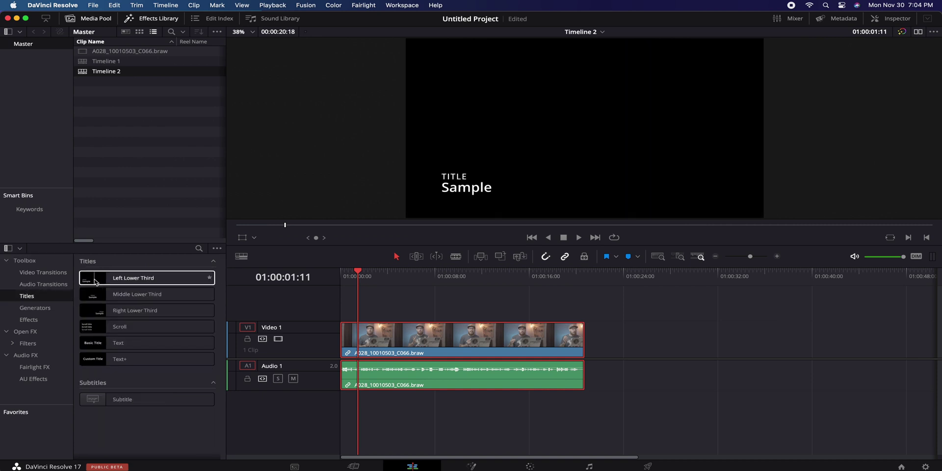
left_click_drag(96, 277, 387, 303)
left_click(380, 277)
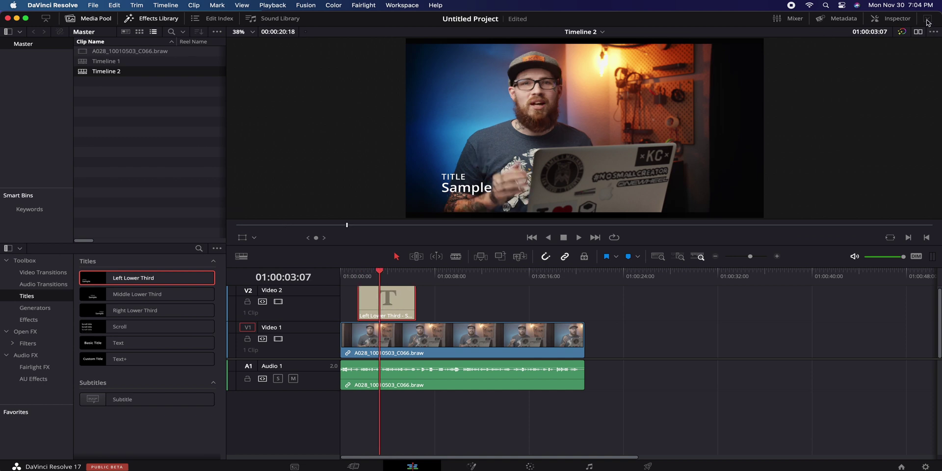
Edit the title's Rich Text in the Inspector to show the presenter's name above 'Filmmaker'.
left_click(908, 20)
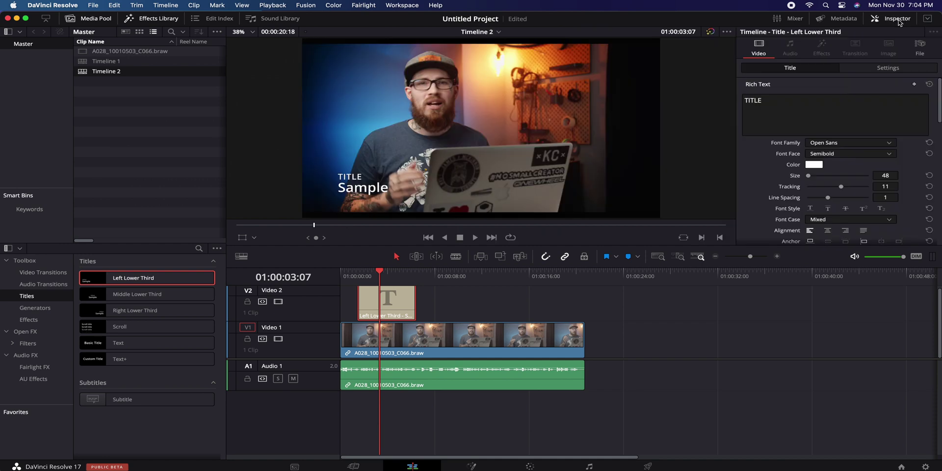
left_click(772, 102)
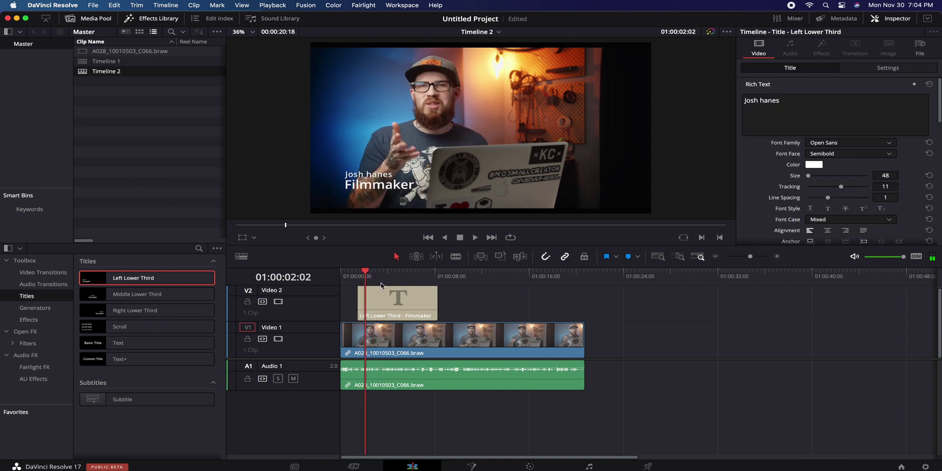
left_click(362, 276)
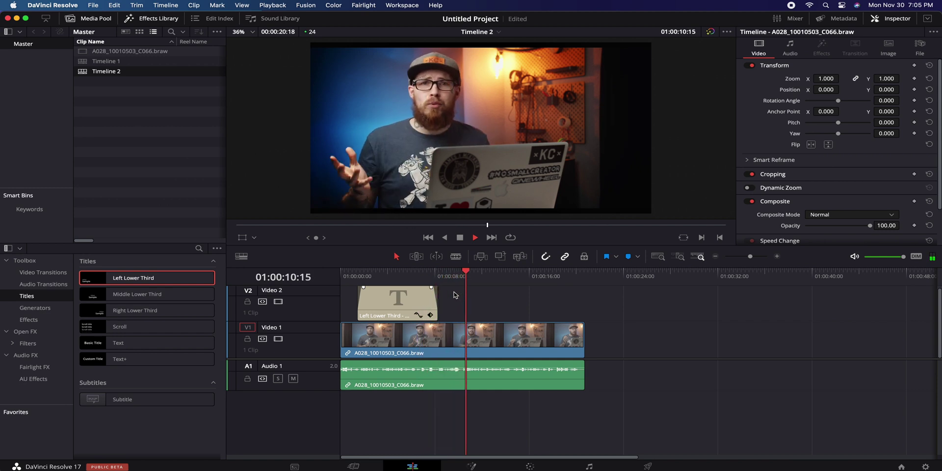
key("space")
left_click_drag(354, 278, 332, 278)
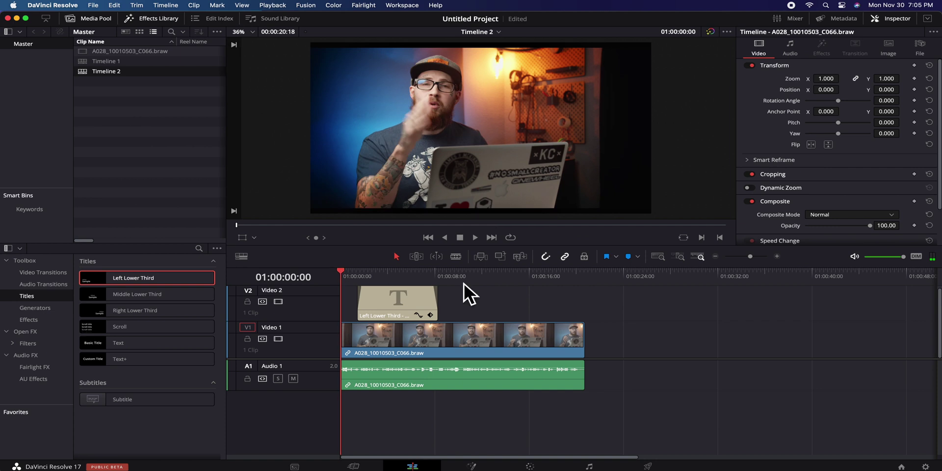
key("space")
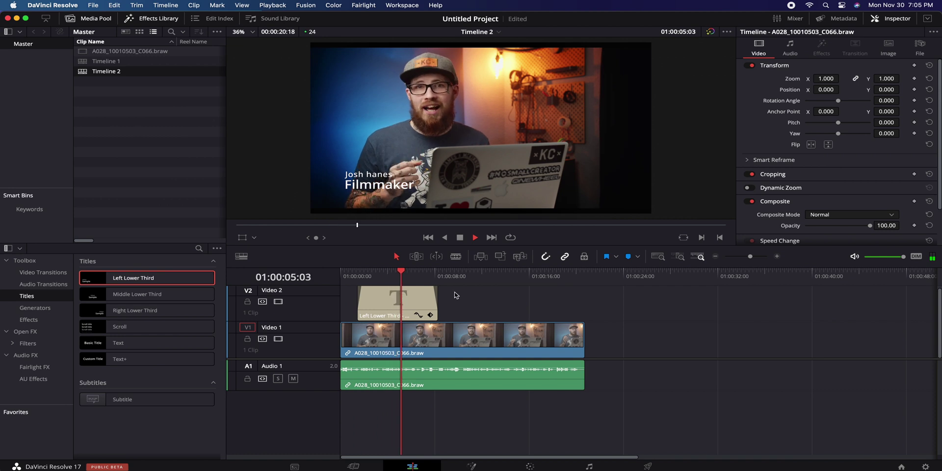
left_click(434, 295)
key("Home")
key("space")
key("space")
key("Home")
key("space")
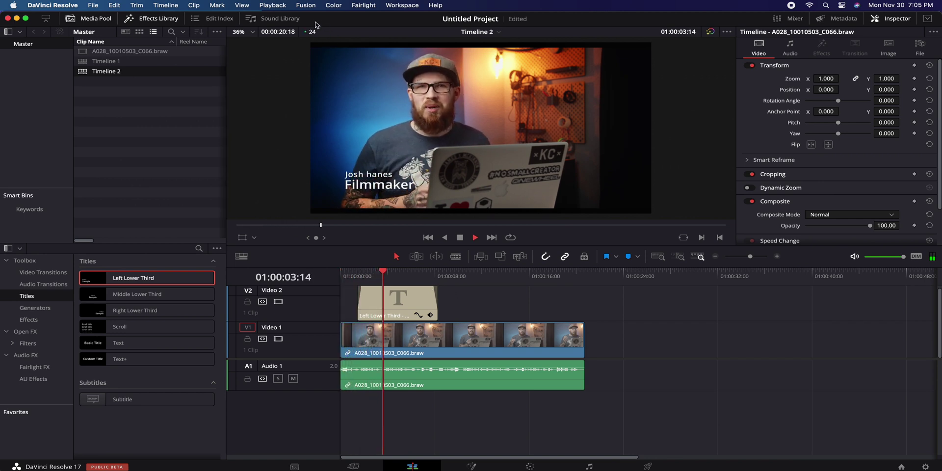
key("space")
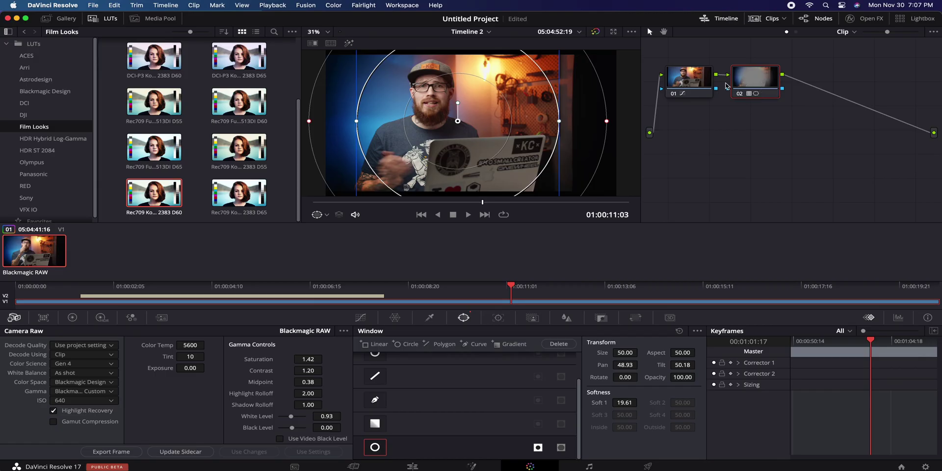
Move node 02 further right in the node graph, keeping node 01 selected.
left_click(699, 84)
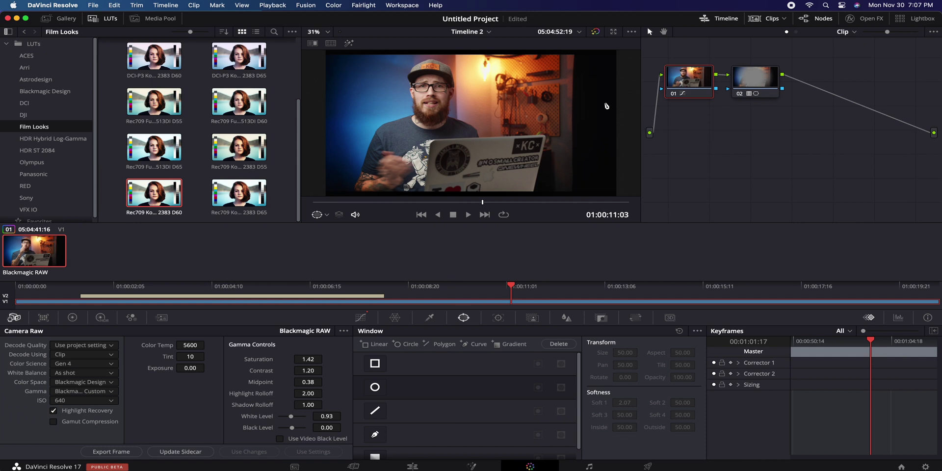
left_click_drag(747, 85, 808, 84)
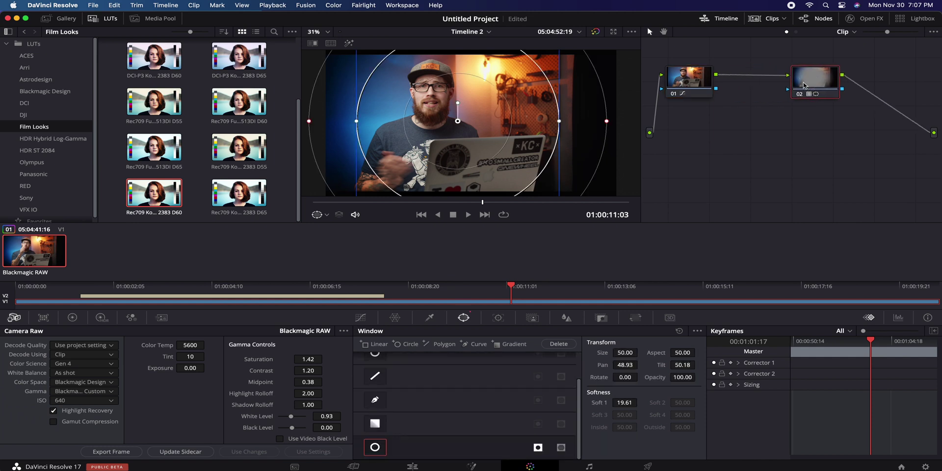
left_click(697, 83)
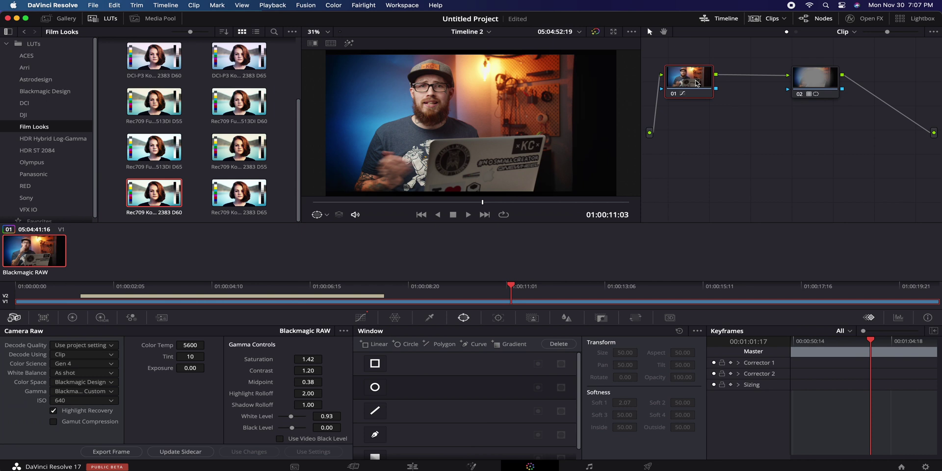
Add a serial node after node 01 carrying the DJI_X5_DLOG2sRGB_Improv LUT.
key("alt+s")
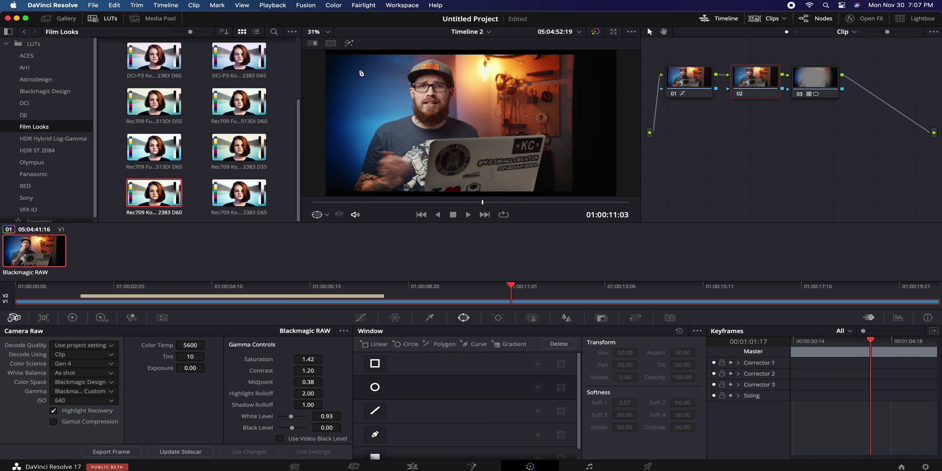
left_click(23, 115)
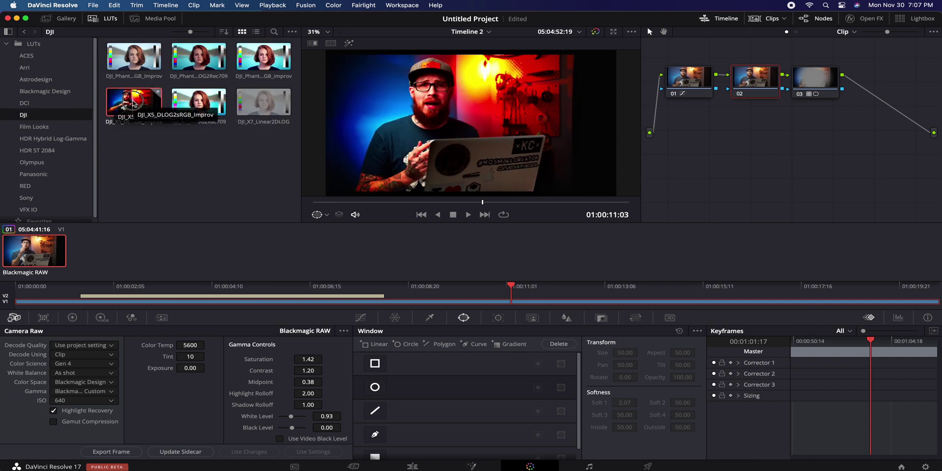
double_click(134, 103)
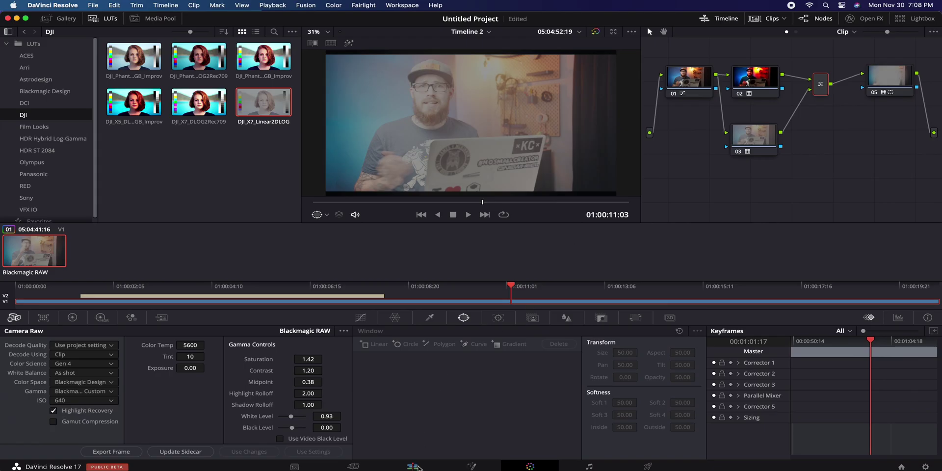
left_click(412, 466)
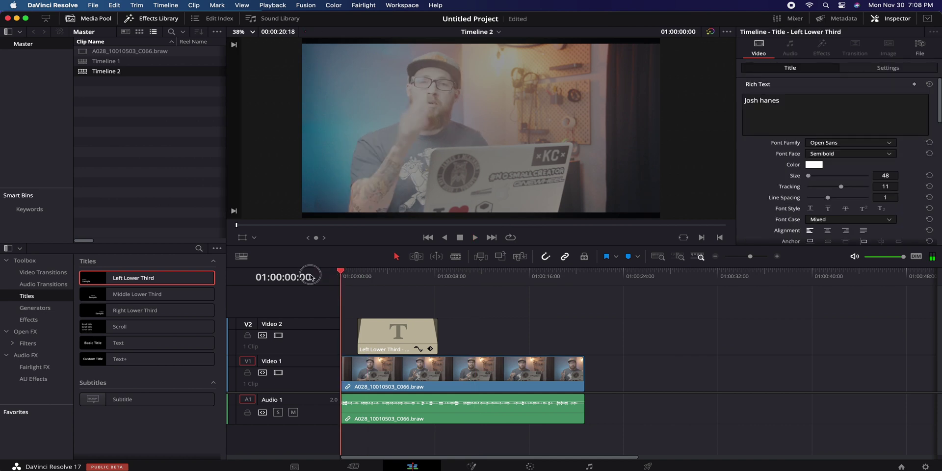
left_click(512, 326)
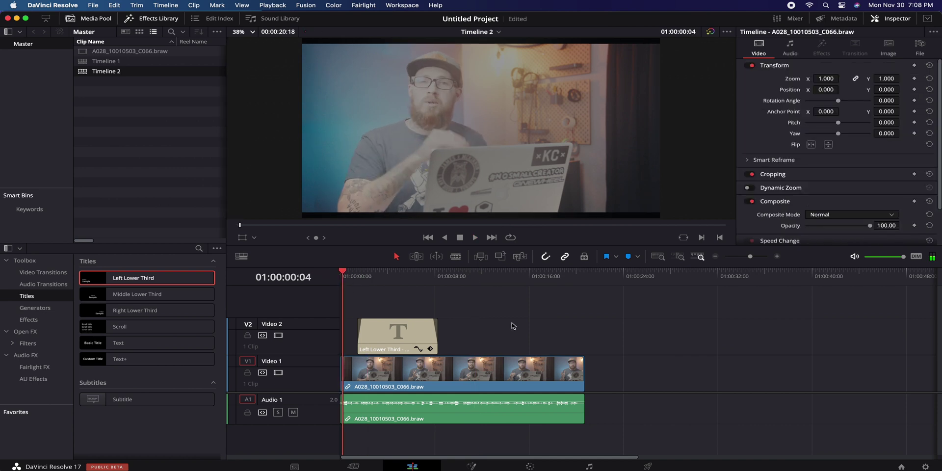
key("space")
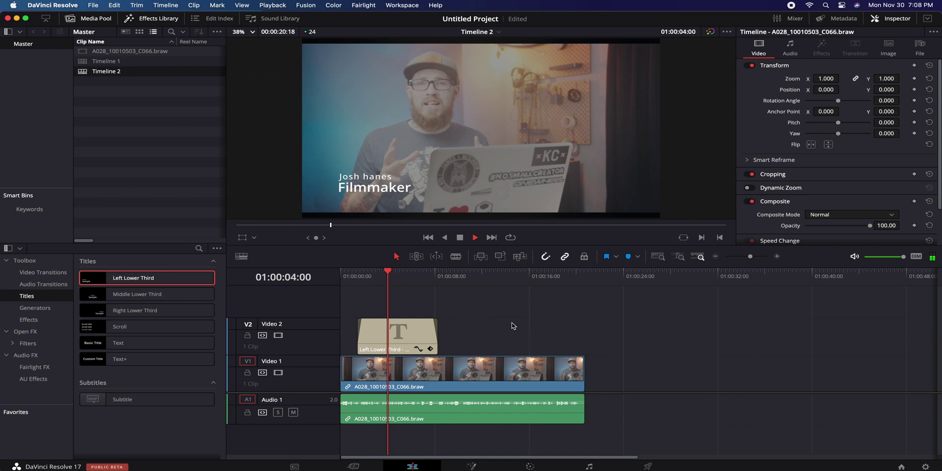
key("space")
left_click_drag(347, 275, 318, 280)
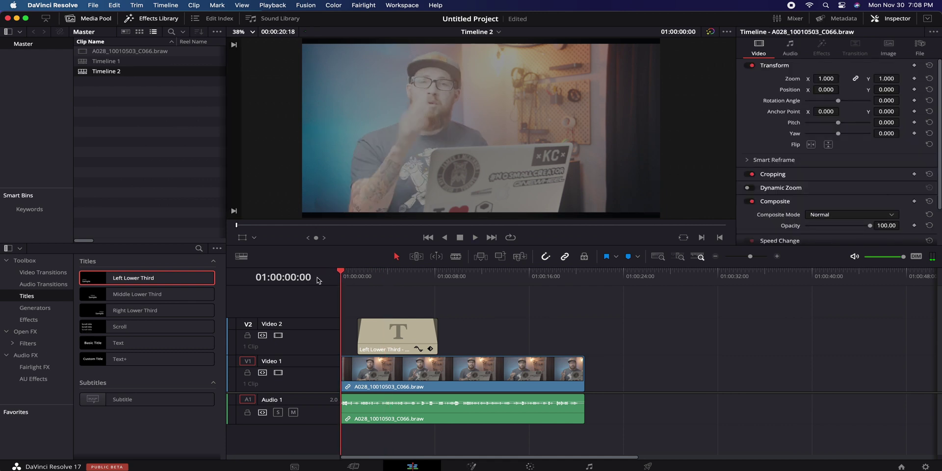
key("space")
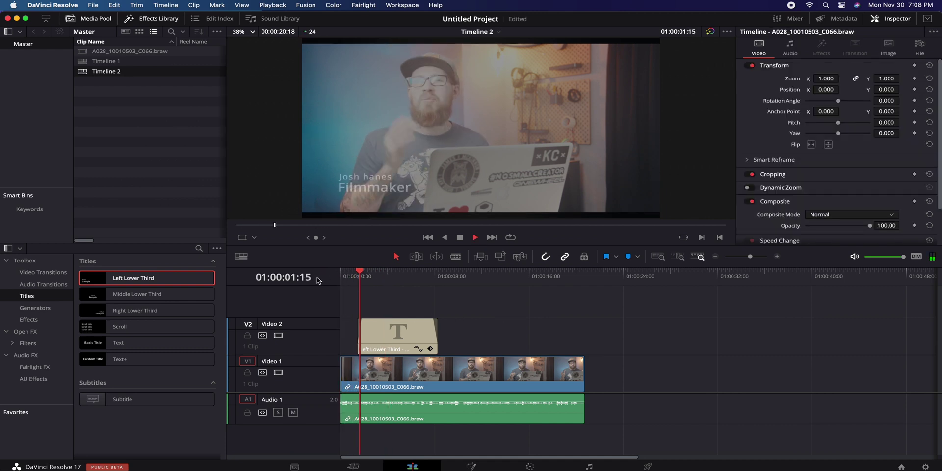
key("space")
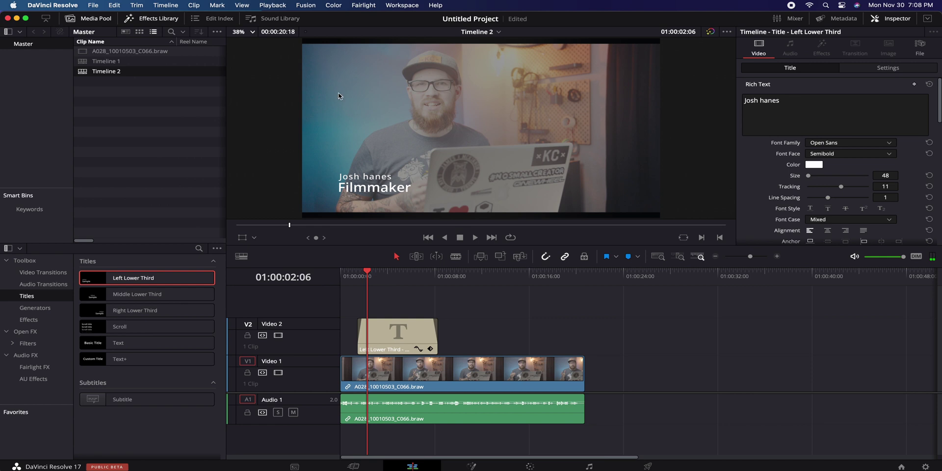